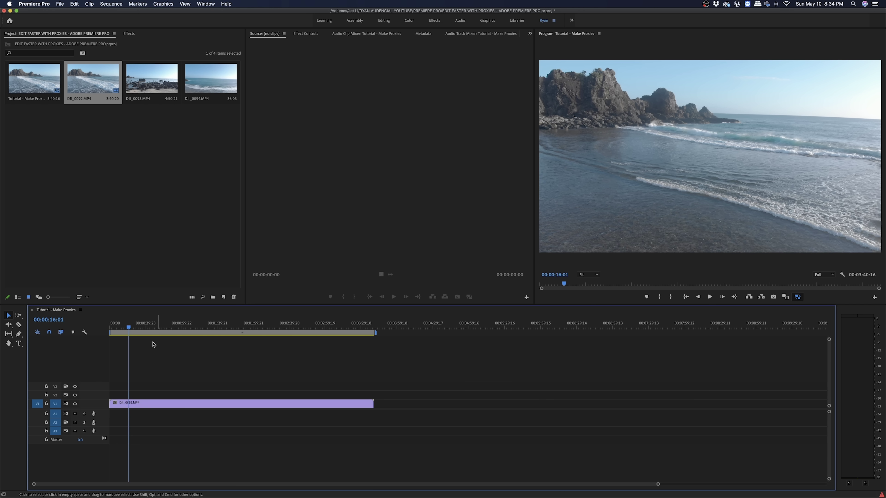
# Play and stop the sequence, then select clips DJI_0092 through DJI_0094 in the bin.
pyautogui.press('space')
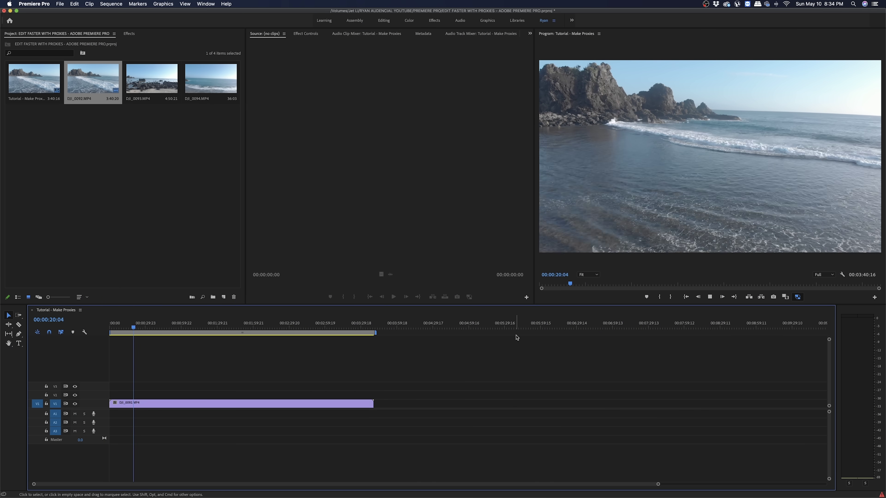
pyautogui.press('space')
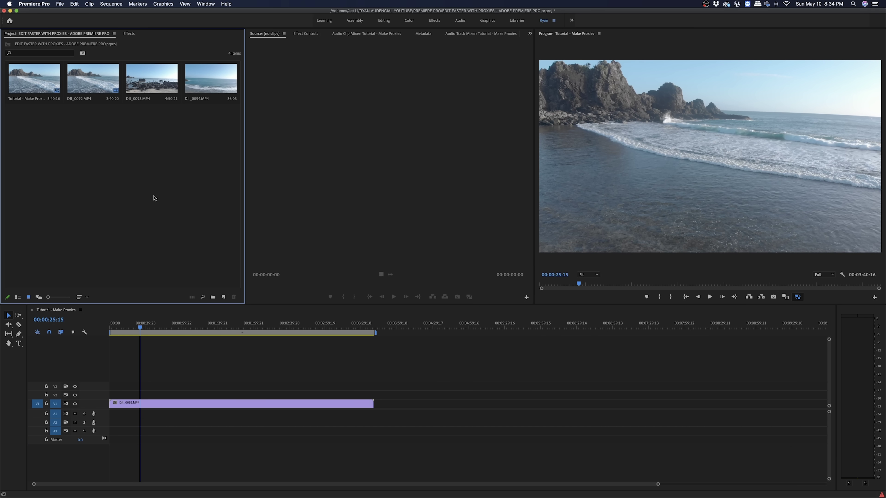
pyautogui.moveTo(78, 122); pyautogui.dragTo(201, 77)
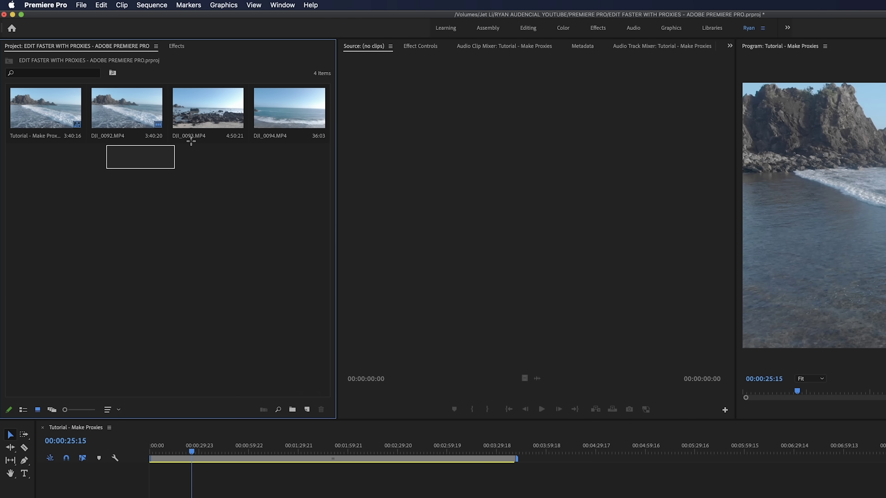
pyautogui.moveTo(275, 107); pyautogui.dragTo(274, 107)
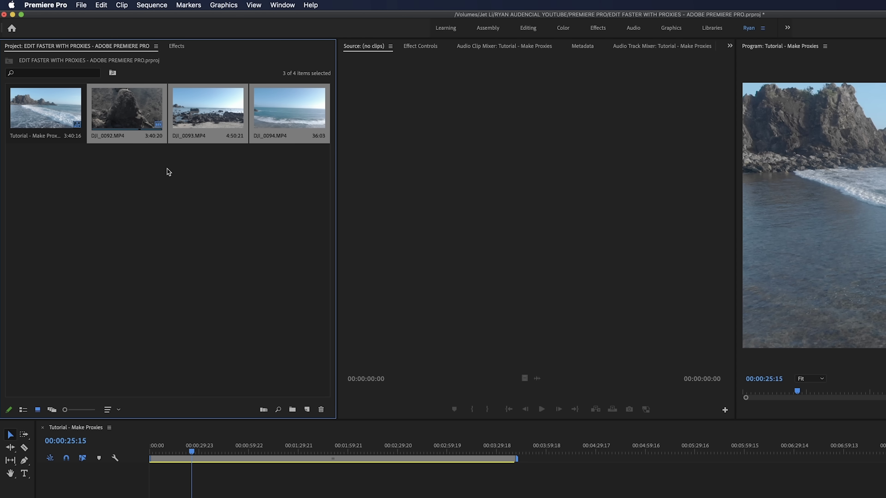
# Choose Proxy > Create Proxies for the three selected DJI clips.
pyautogui.rightClick(134, 112)
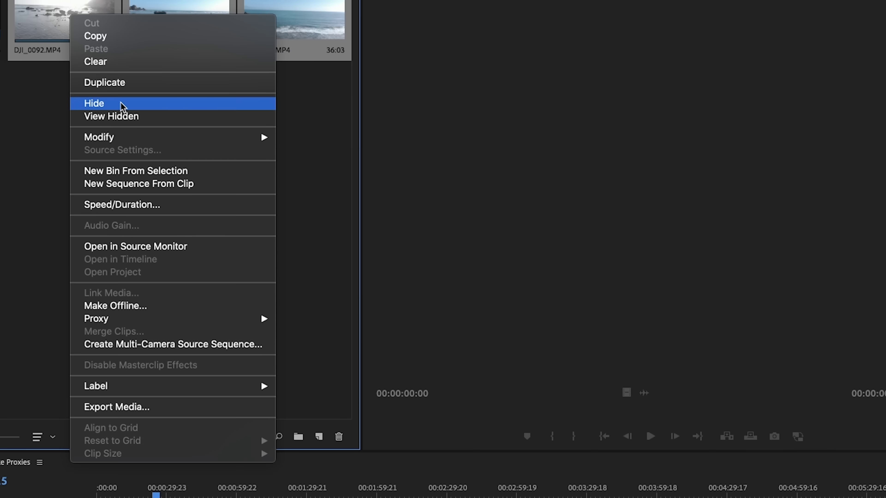
pyautogui.moveTo(130, 323)
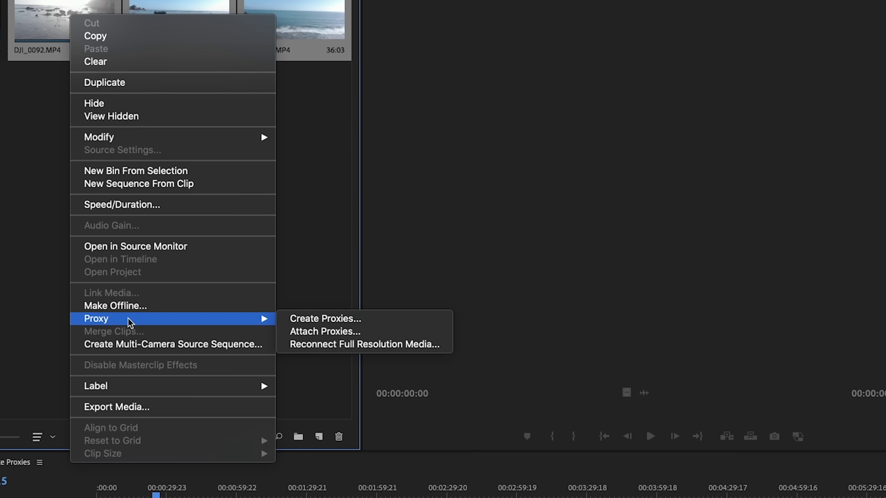
pyautogui.click(364, 320)
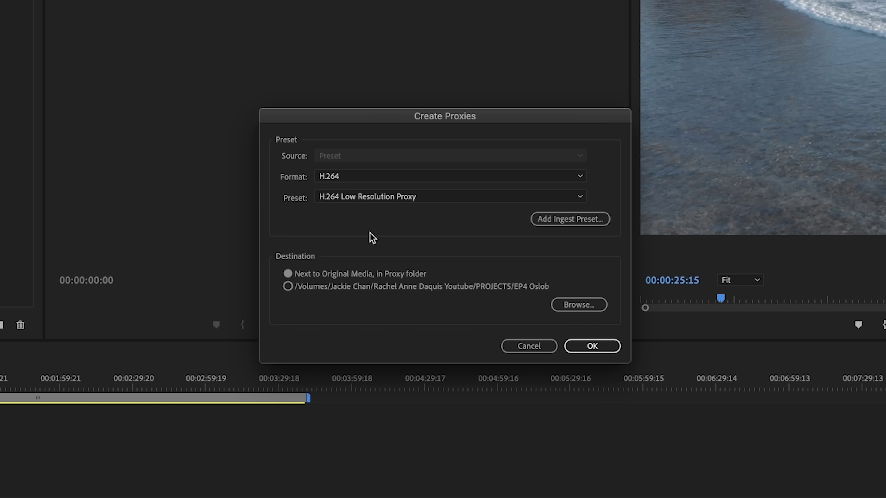
# Switch the proxy format to QuickTime to view the Cineform preset, then cancel the dialog.
pyautogui.click(380, 178)
pyautogui.click(298, 223)
pyautogui.click(356, 176)
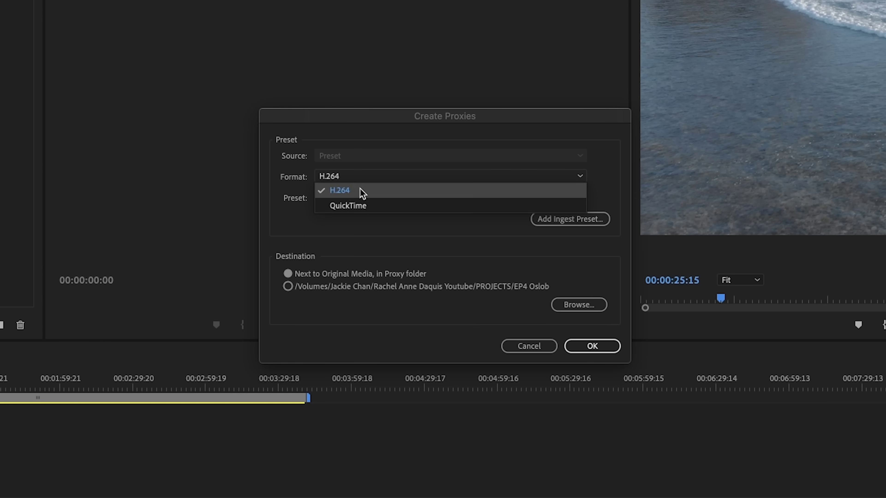
pyautogui.click(363, 206)
pyautogui.click(366, 176)
pyautogui.click(356, 206)
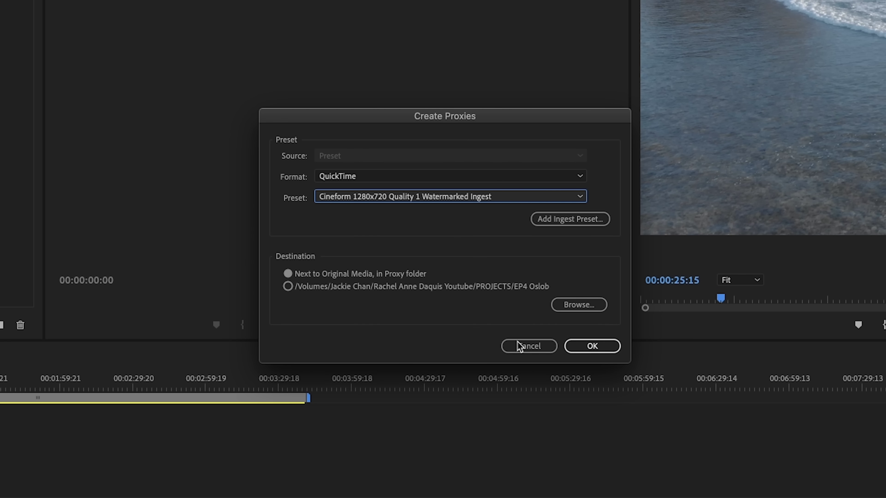
pyautogui.click(520, 346)
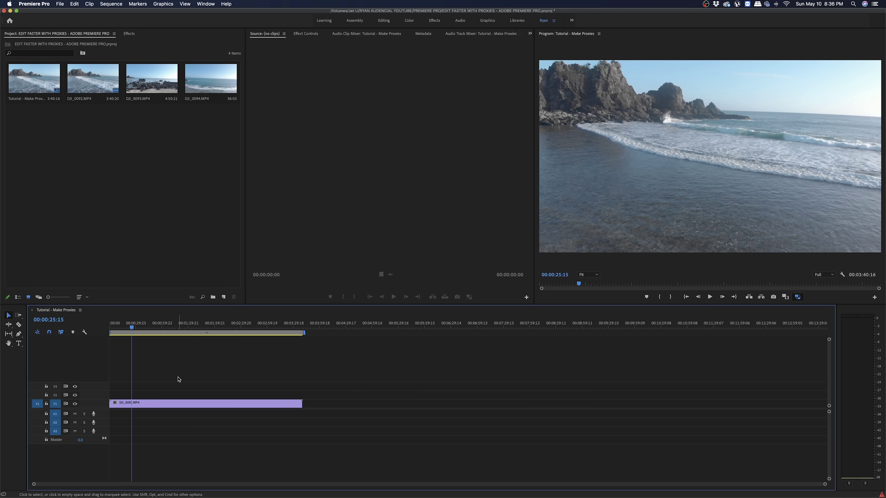
# Open Export Settings with Cmd+M, apply the QuickTime Apple ProRes 422 Proxy preset, and view the Video settings.
pyautogui.press('super+m')
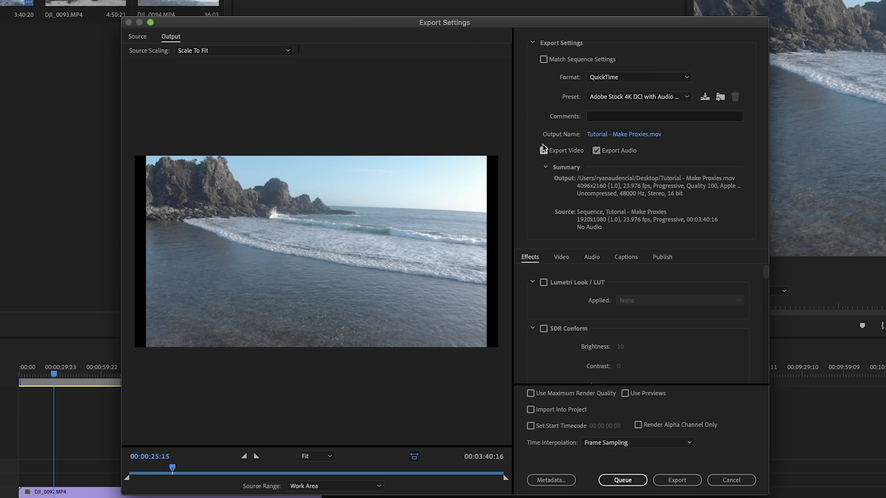
pyautogui.click(640, 77)
pyautogui.press('Escape')
pyautogui.click(629, 96)
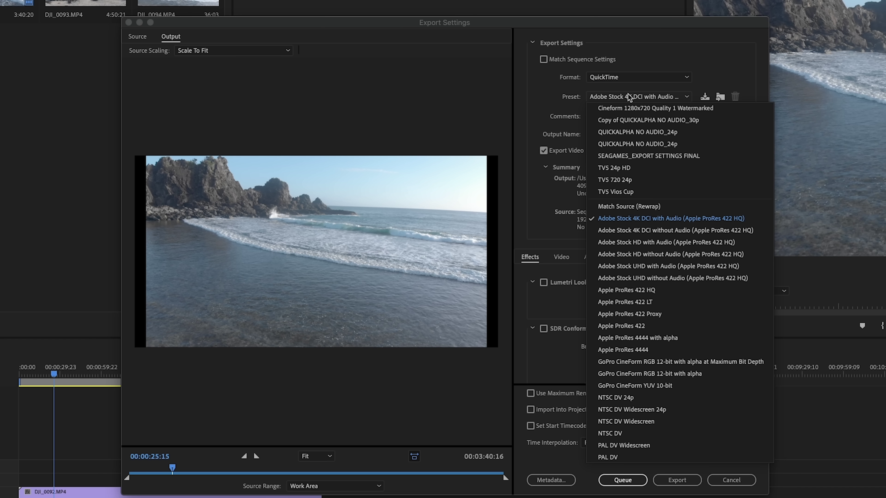
pyautogui.click(636, 315)
pyautogui.click(561, 257)
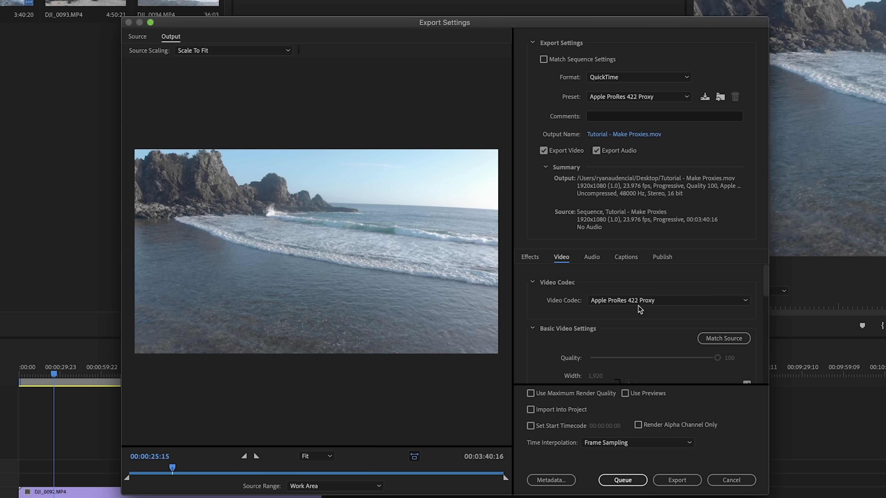
pyautogui.scroll(-5, 544, 338)
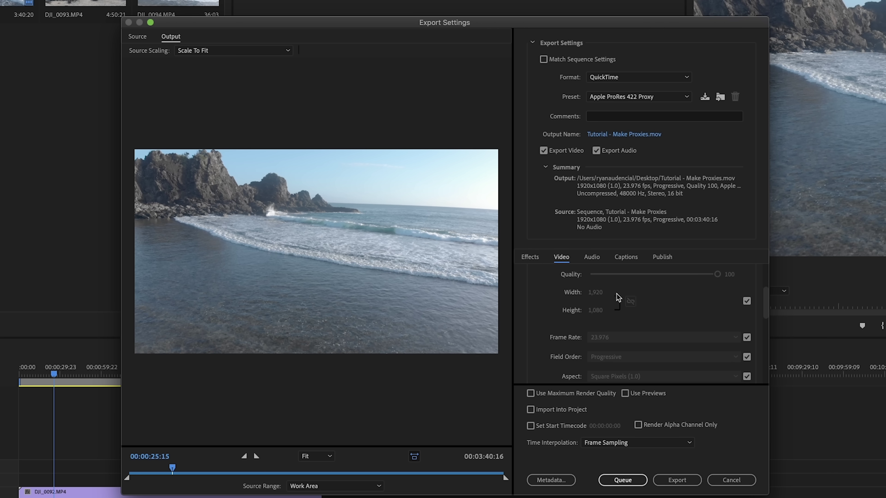
# Stop matching the source size and set the export frame to 1280 x 720.
pyautogui.click(746, 301)
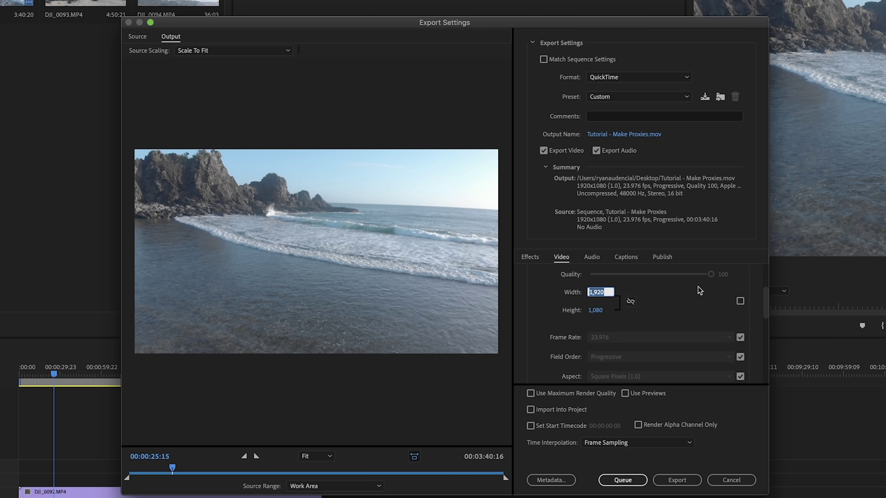
pyautogui.press('Tab')
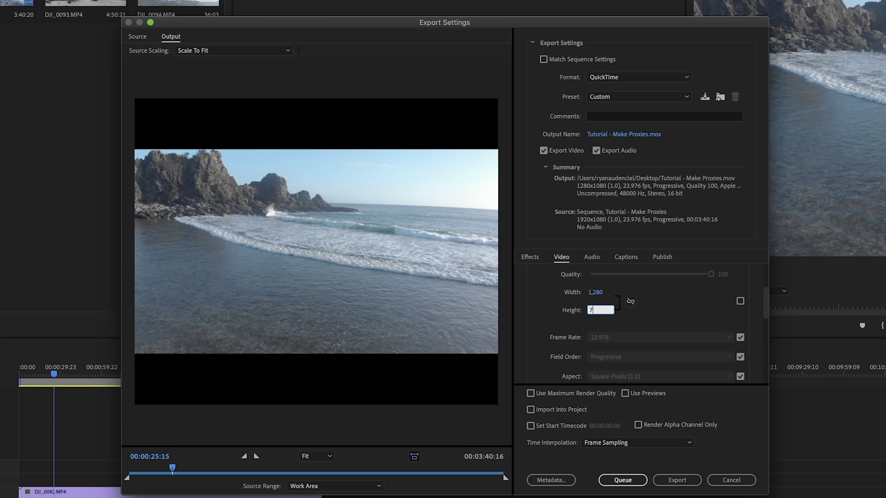
pyautogui.press('Tab')
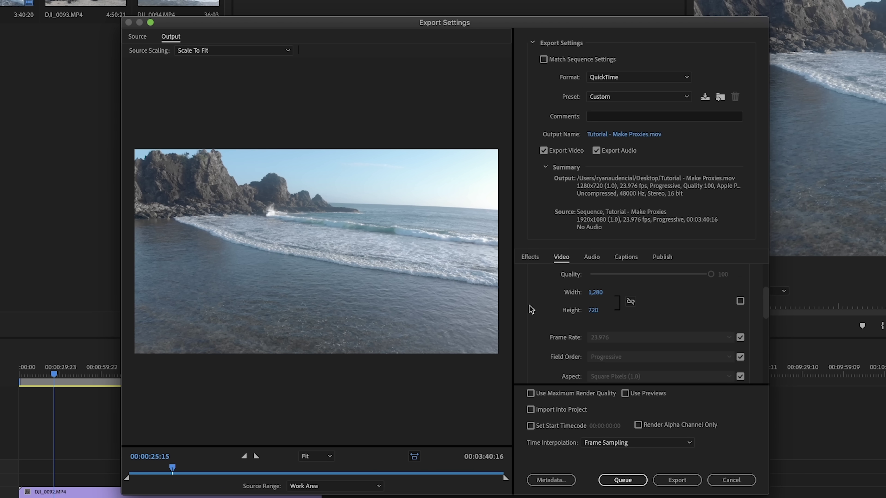
pyautogui.scroll(-5, 530, 309)
pyautogui.scroll(4, 531, 309)
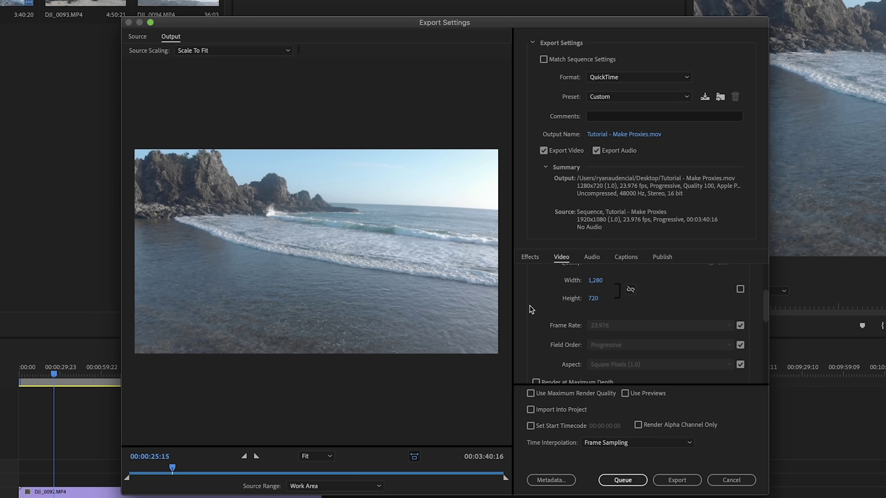
pyautogui.scroll(3, 605, 287)
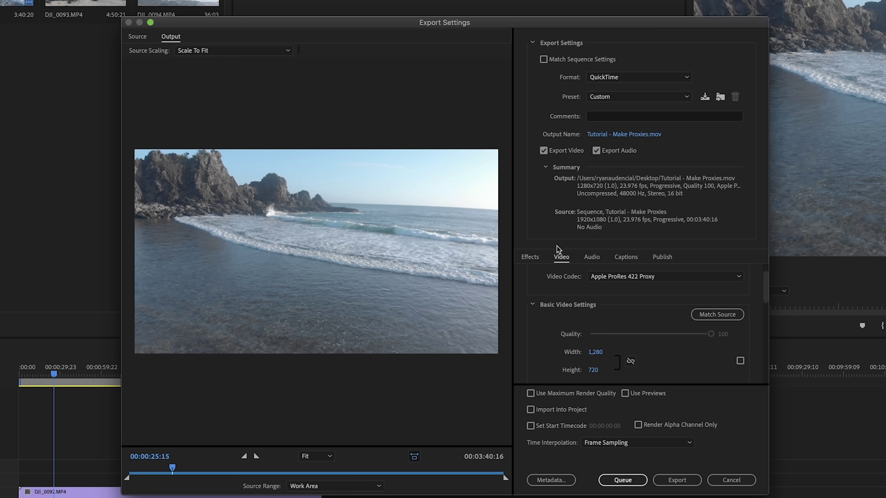
# Enable Name Overlay in the export Effects and set its prefix to 'THIS IS A PROXY'.
pyautogui.click(530, 258)
pyautogui.scroll(-8, 530, 311)
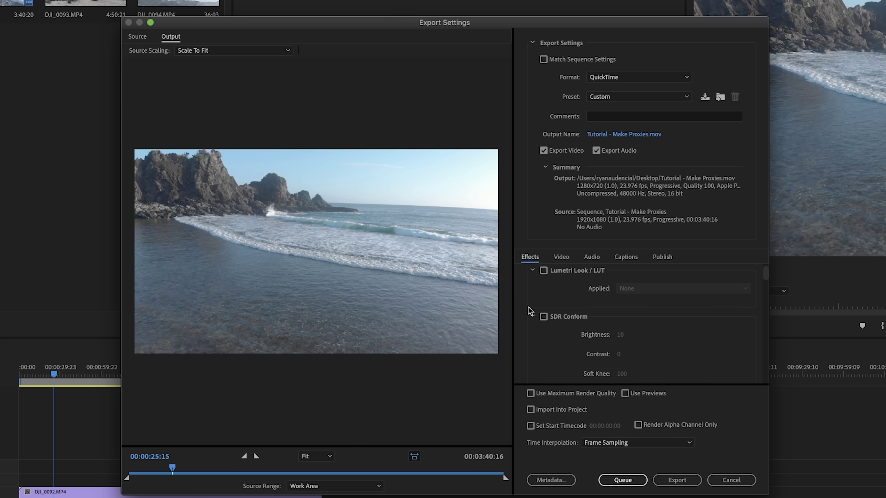
pyautogui.scroll(-4, 530, 311)
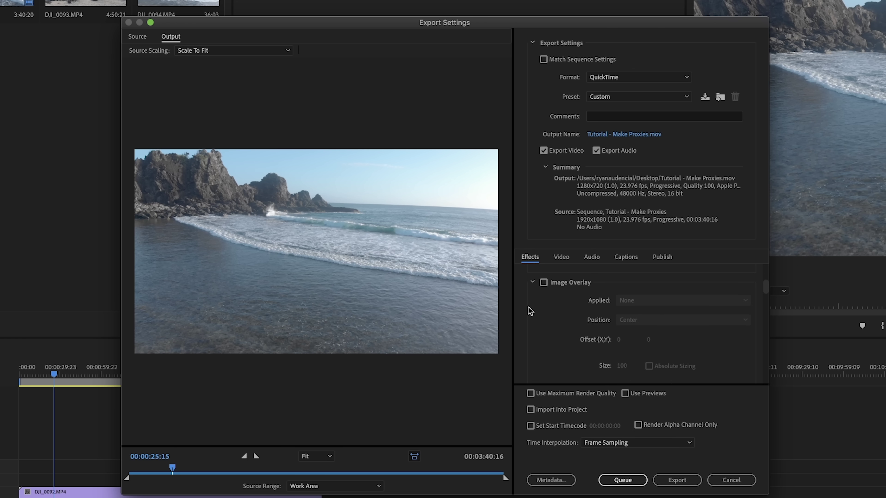
pyautogui.click(544, 348)
pyautogui.scroll(-5, 523, 314)
pyautogui.scroll(3, 583, 303)
pyautogui.click(659, 309)
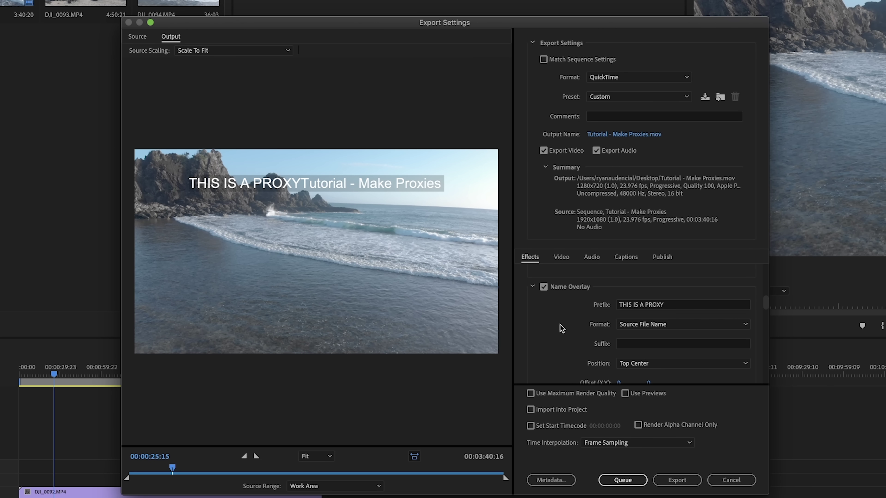
# Set the Name Overlay format to Prefix and Suffix Only and its position to Bottom Right.
pyautogui.click(653, 324)
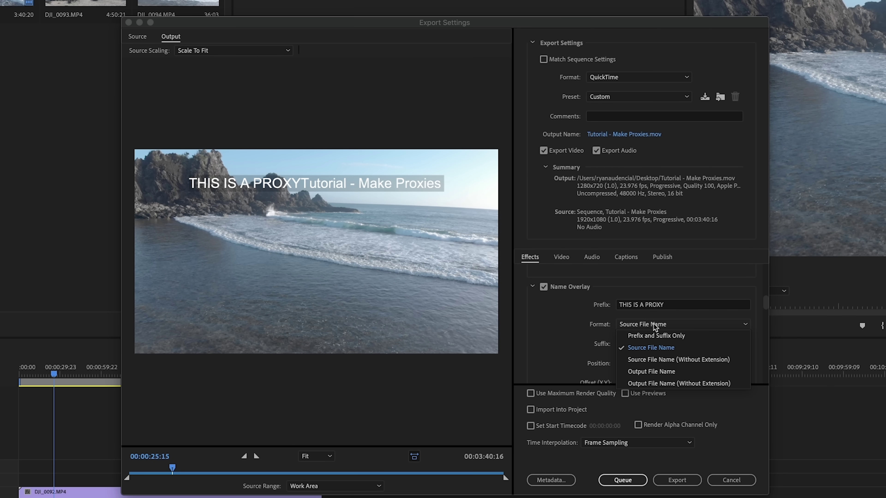
pyautogui.click(653, 337)
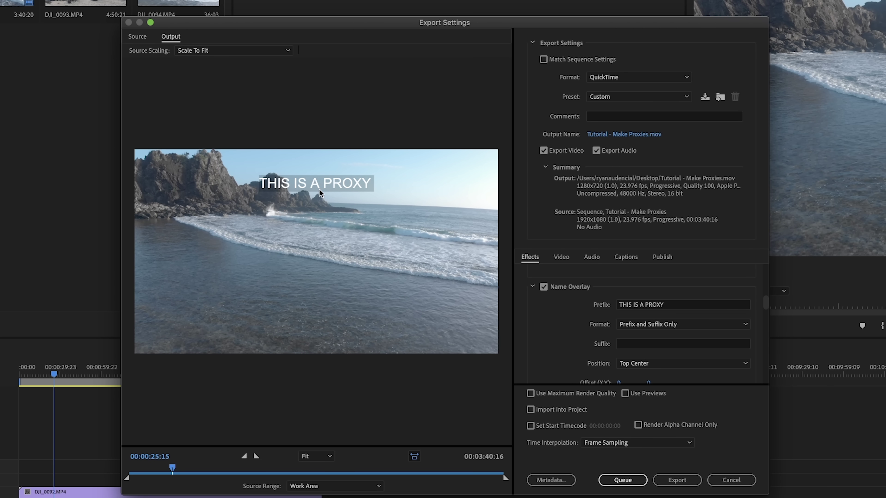
pyautogui.scroll(-2, 538, 326)
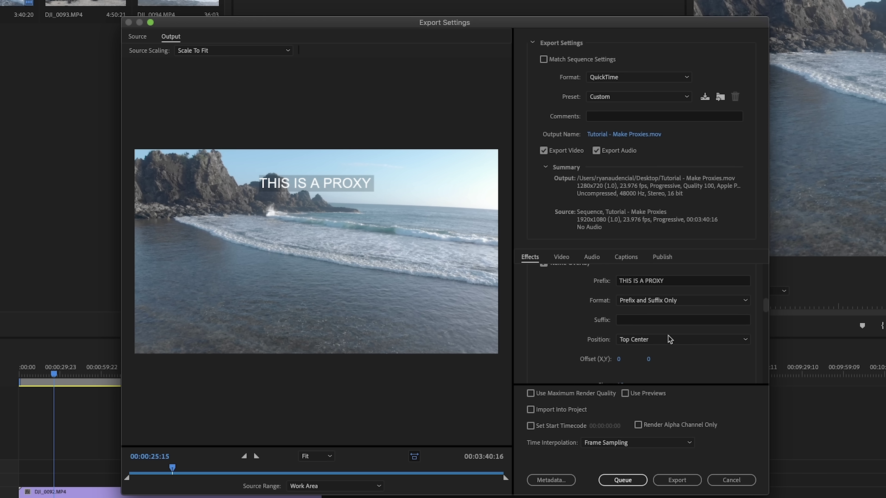
pyautogui.click(677, 338)
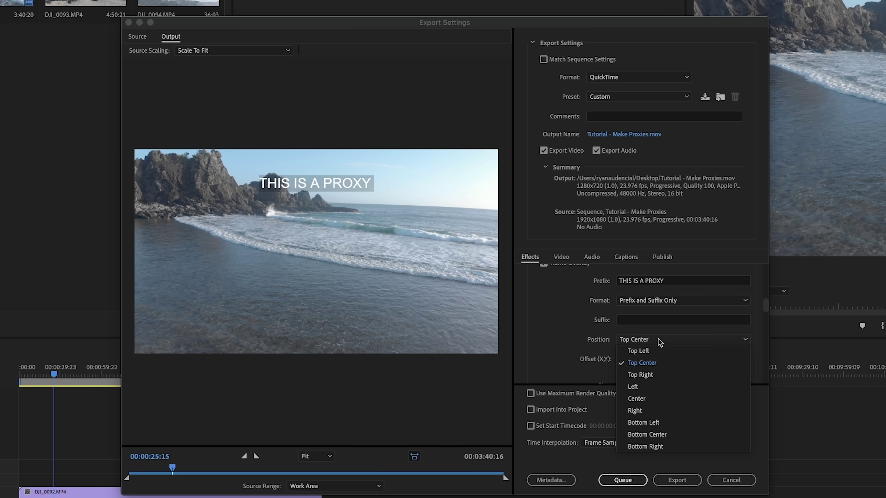
pyautogui.click(656, 447)
# Adjust the overlay to offset 14, 43, size 9, and opacity 62.
pyautogui.scroll(-5, 537, 335)
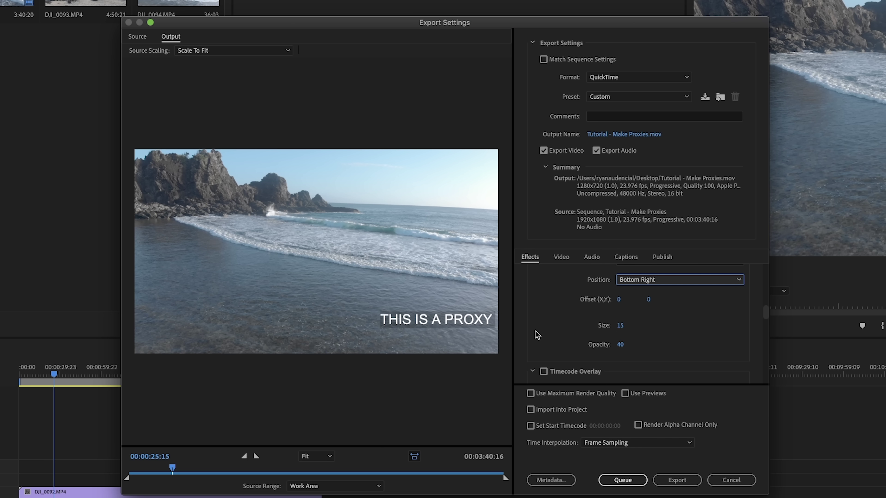
pyautogui.moveTo(647, 303)
pyautogui.mouseDown()
pyautogui.moveTo(704, 303)
pyautogui.moveTo(641, 302)
pyautogui.mouseUp()
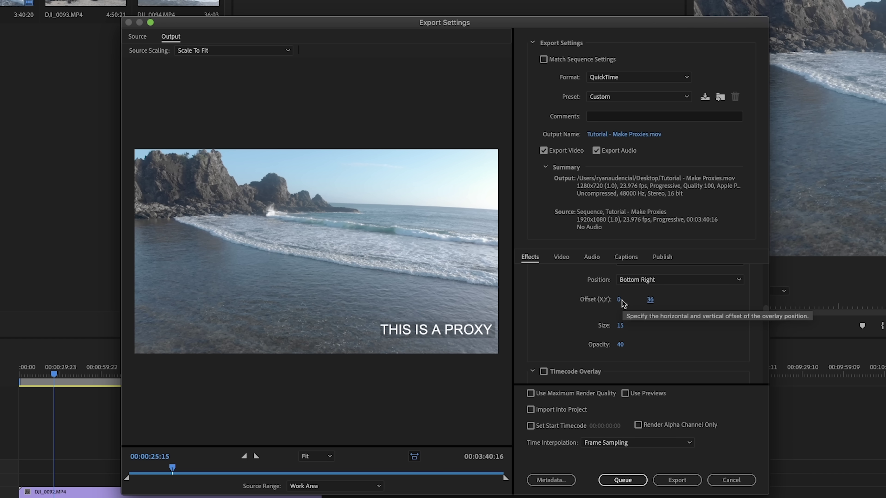
pyautogui.moveTo(620, 301); pyautogui.dragTo(530, 301)
pyautogui.moveTo(650, 300); pyautogui.dragTo(655, 300)
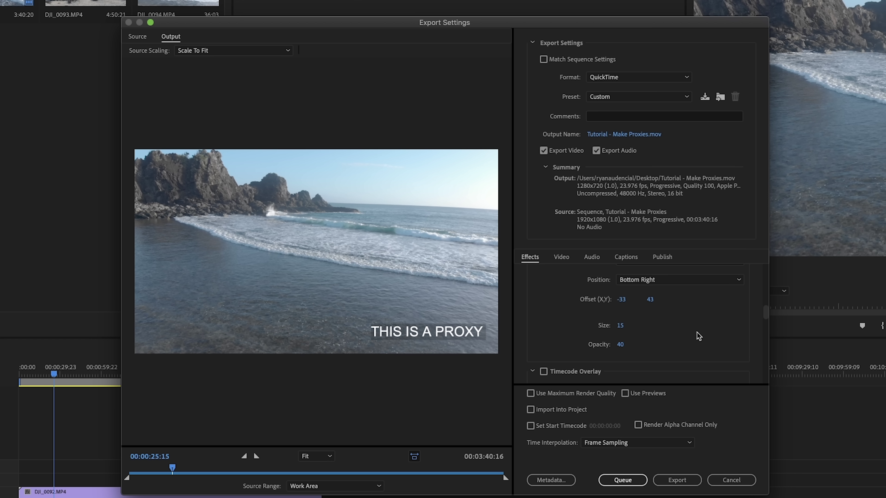
pyautogui.moveTo(619, 327); pyautogui.dragTo(619, 332)
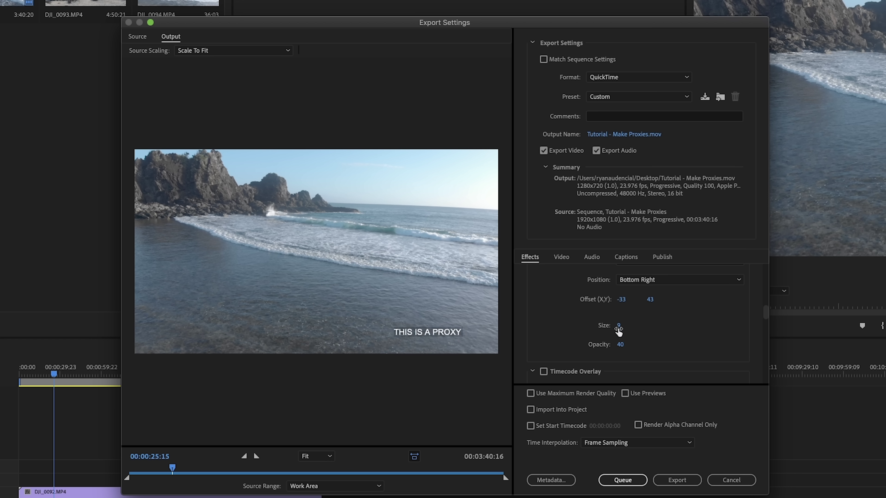
pyautogui.moveTo(620, 301); pyautogui.dragTo(653, 300)
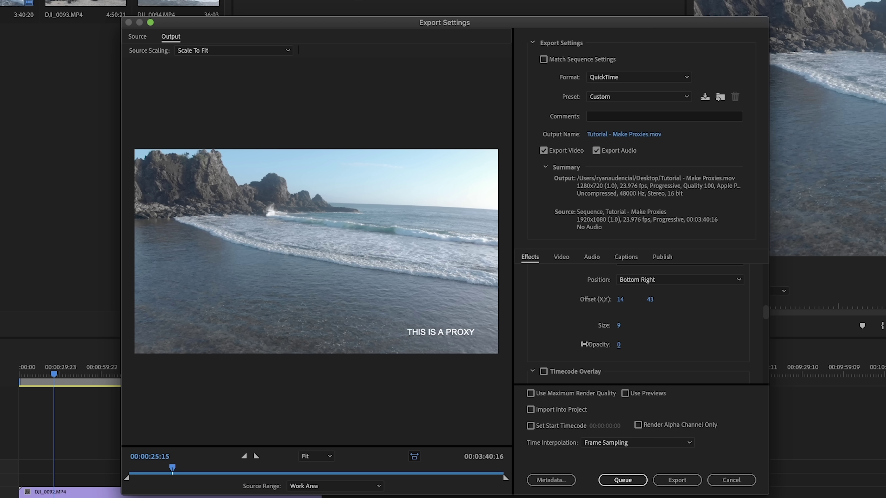
pyautogui.moveTo(618, 344); pyautogui.dragTo(620, 344)
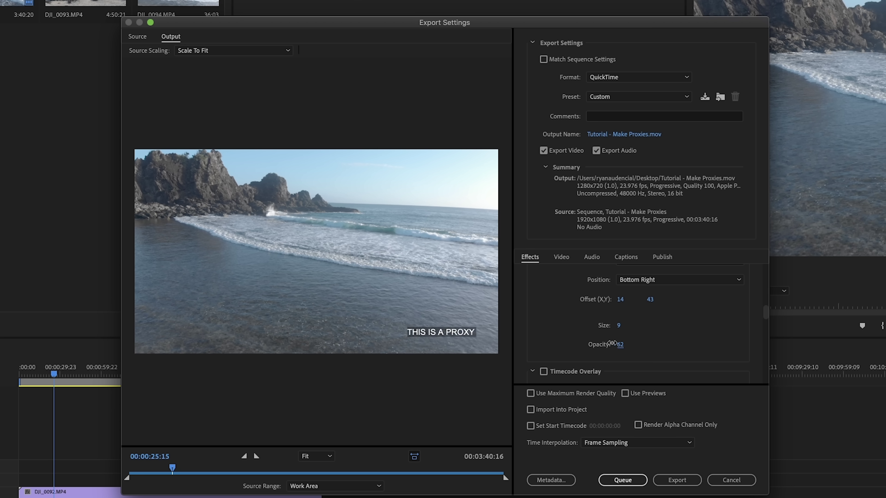